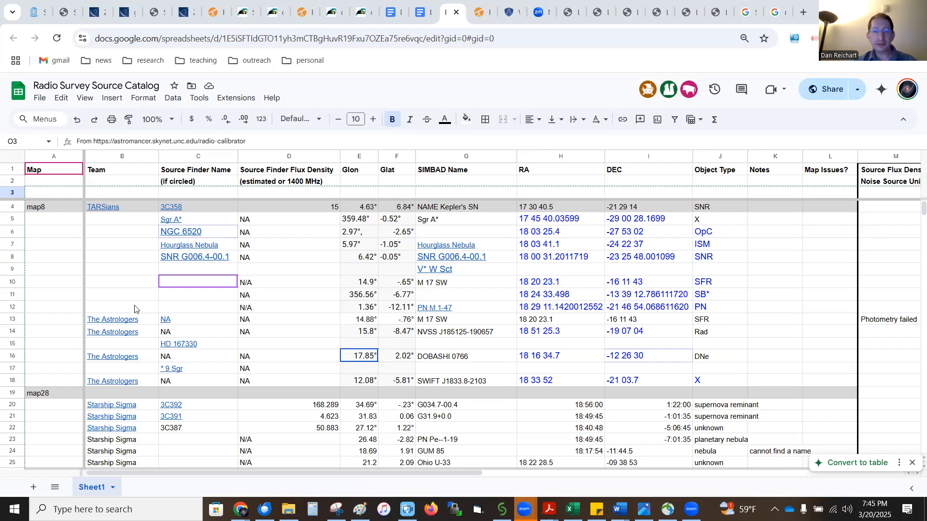
Step: Browse the source catalog spreadsheet's rows for each map's sources
{"action": "scroll", "coordinate": [120, 302], "scroll_direction": "down", "scroll_amount": 2}
{"action": "scroll", "coordinate": [120, 302], "scroll_direction": "down", "scroll_amount": 8}
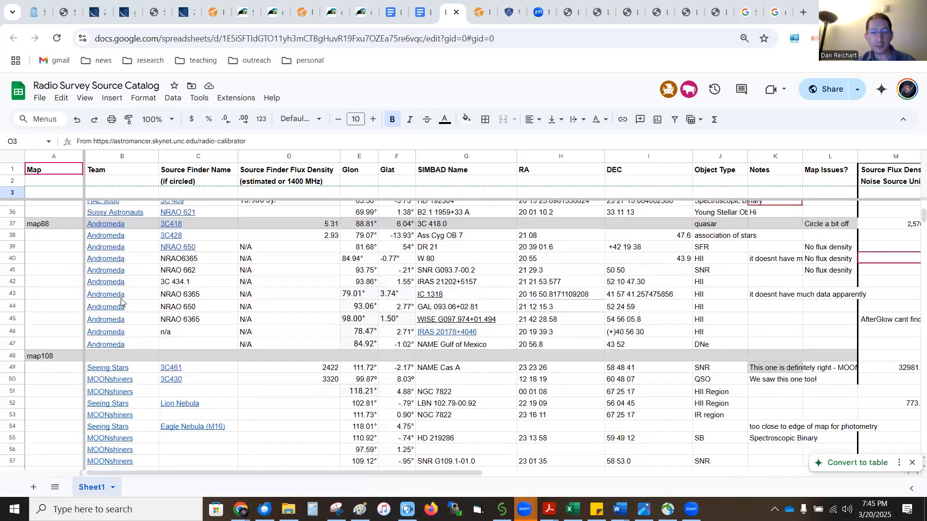
{"action": "scroll", "coordinate": [121, 302], "scroll_direction": "down", "scroll_amount": 6}
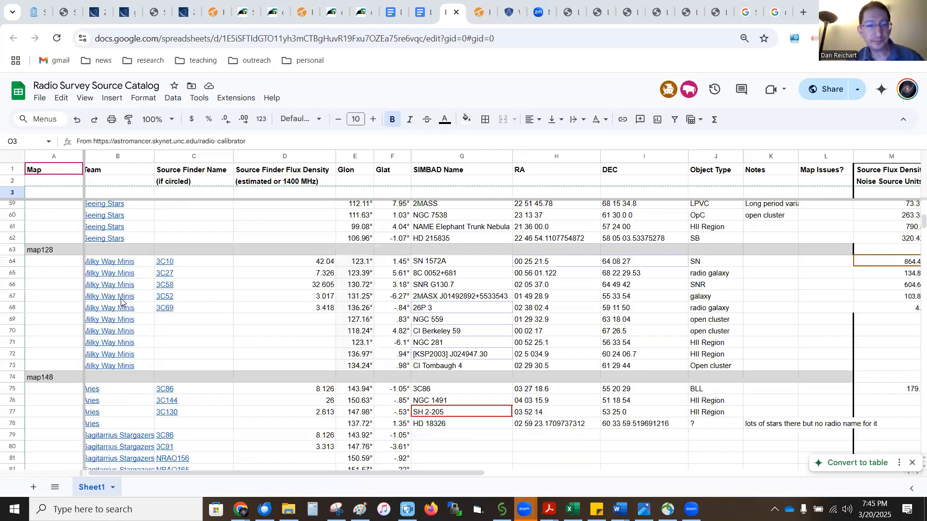
{"action": "scroll", "coordinate": [120, 302], "scroll_direction": "down", "scroll_amount": 4}
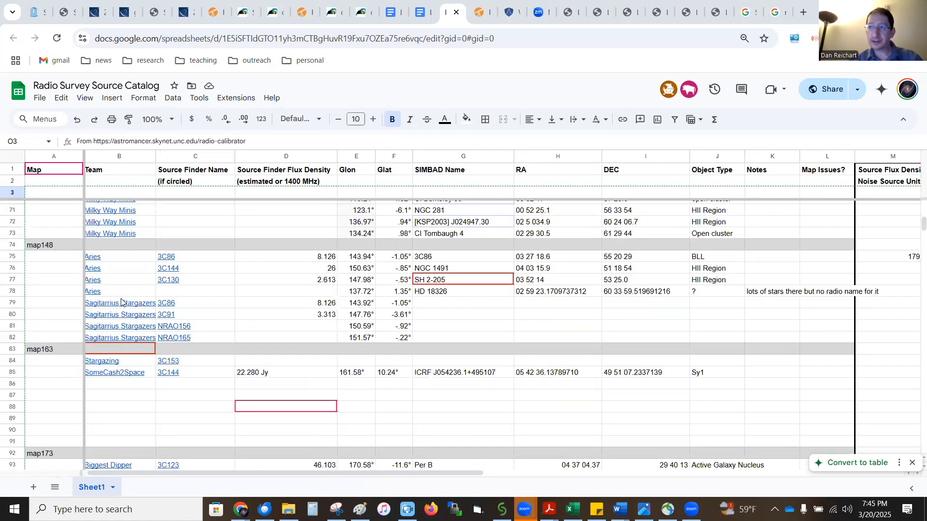
{"action": "left_click", "coordinate": [121, 301]}
{"action": "scroll", "coordinate": [120, 302], "scroll_direction": "up", "scroll_amount": 19}
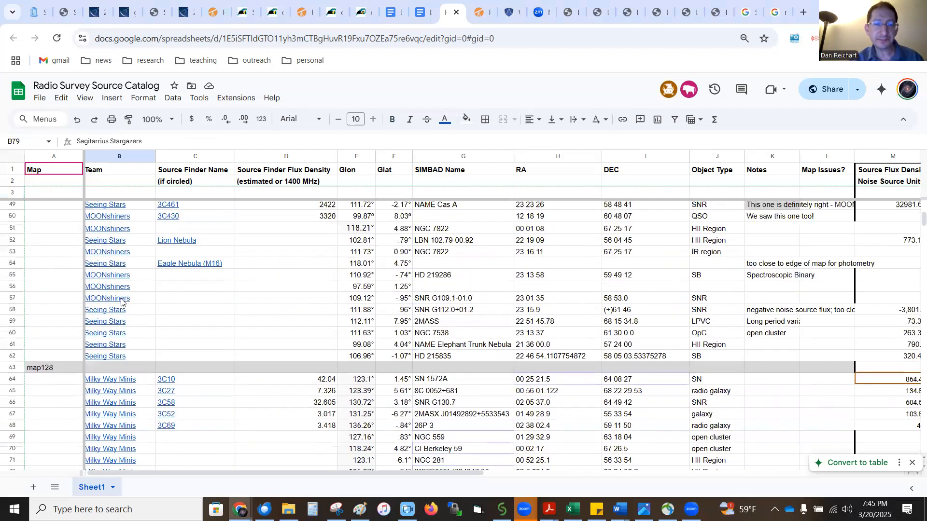
{"action": "scroll", "coordinate": [120, 302], "scroll_direction": "up", "scroll_amount": 3}
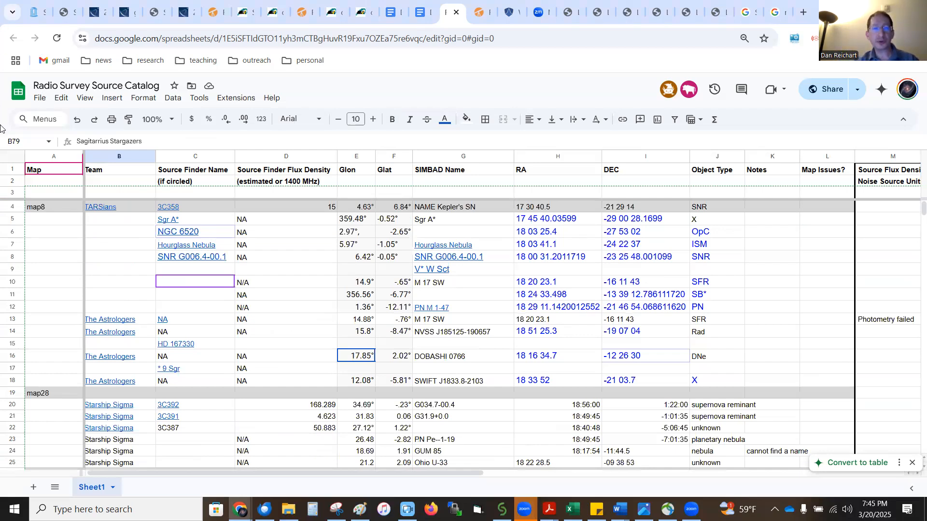
Step: Switch to Astromancer and query a radio source by selecting it on the radio map
{"action": "left_click", "coordinate": [215, 12]}
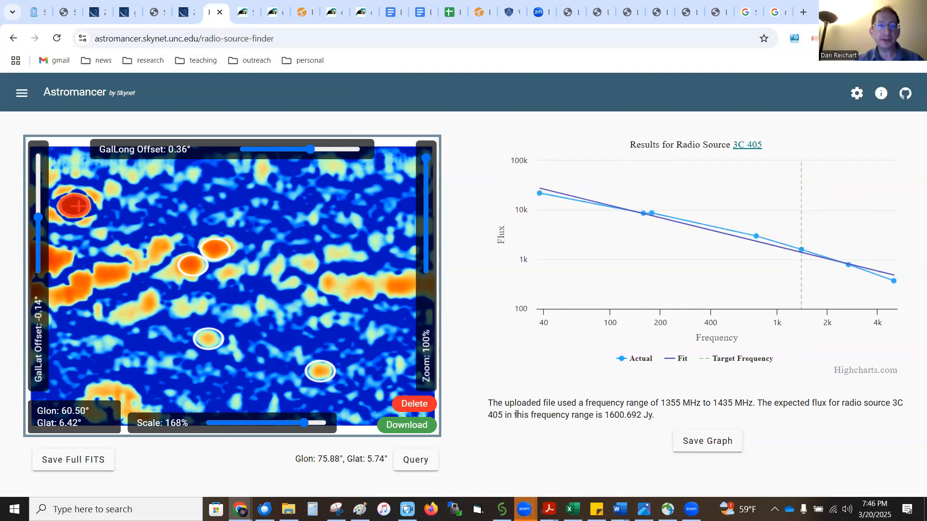
{"action": "left_click", "coordinate": [216, 249]}
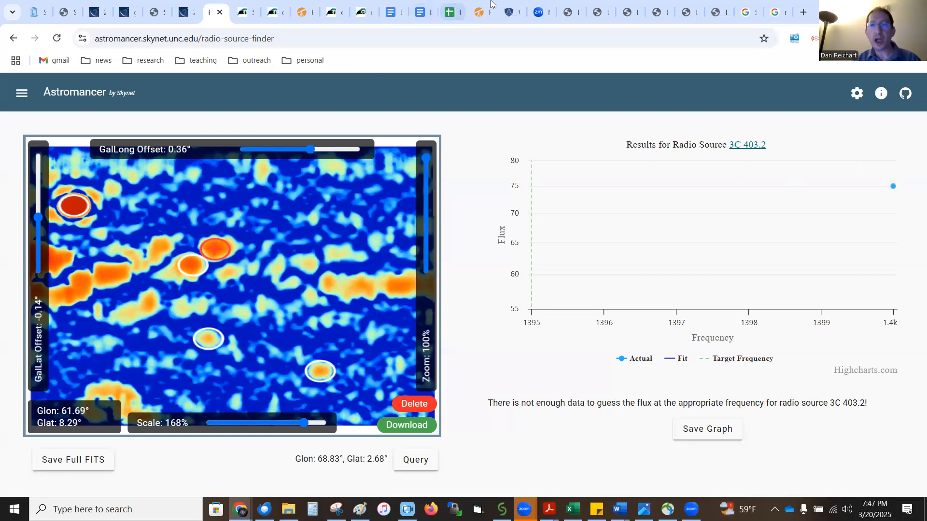
Step: Open the Afterglow photometry settings and set the centroiding radius and aperture to 28 pixels
{"action": "left_click", "coordinate": [510, 10]}
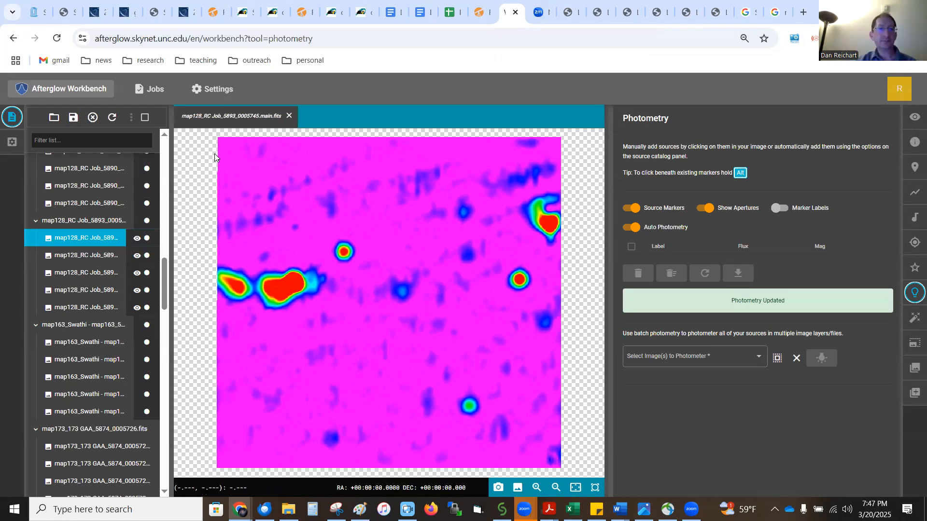
{"action": "left_click", "coordinate": [225, 95]}
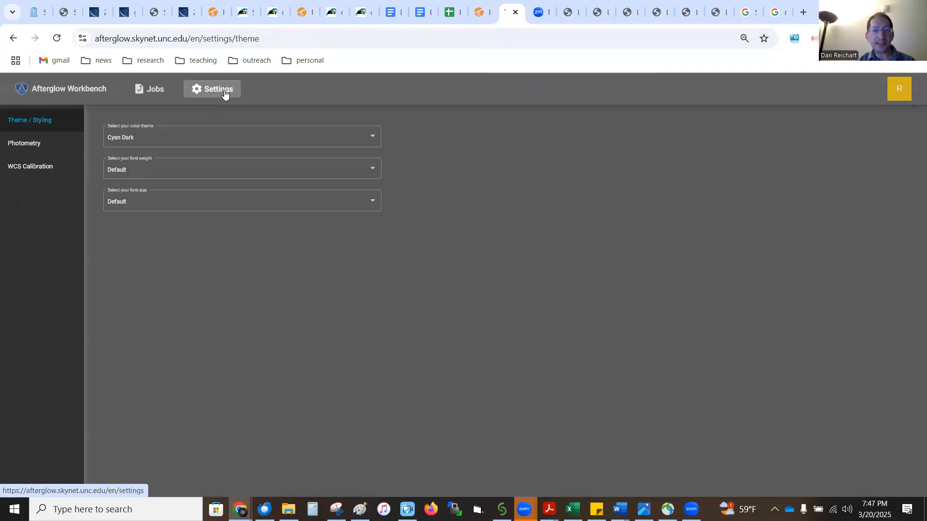
{"action": "left_click", "coordinate": [37, 145]}
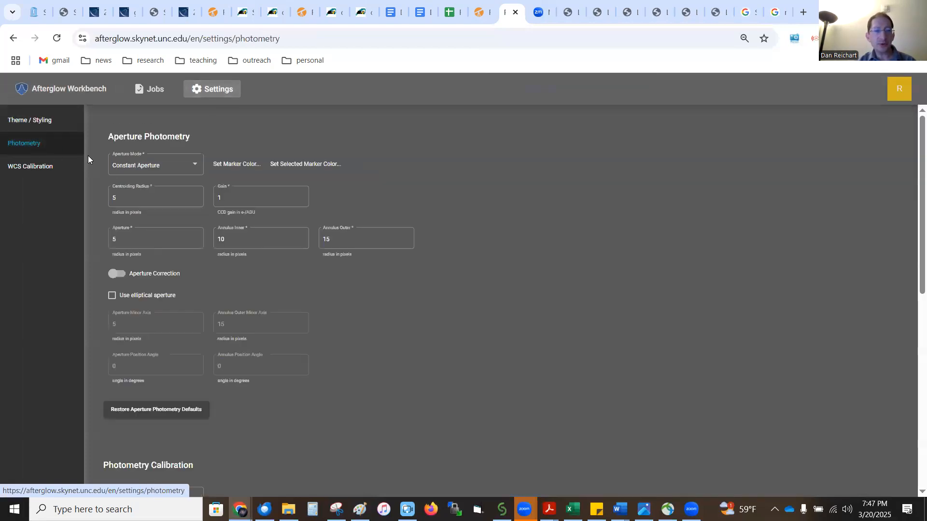
{"action": "left_click", "coordinate": [139, 199]}
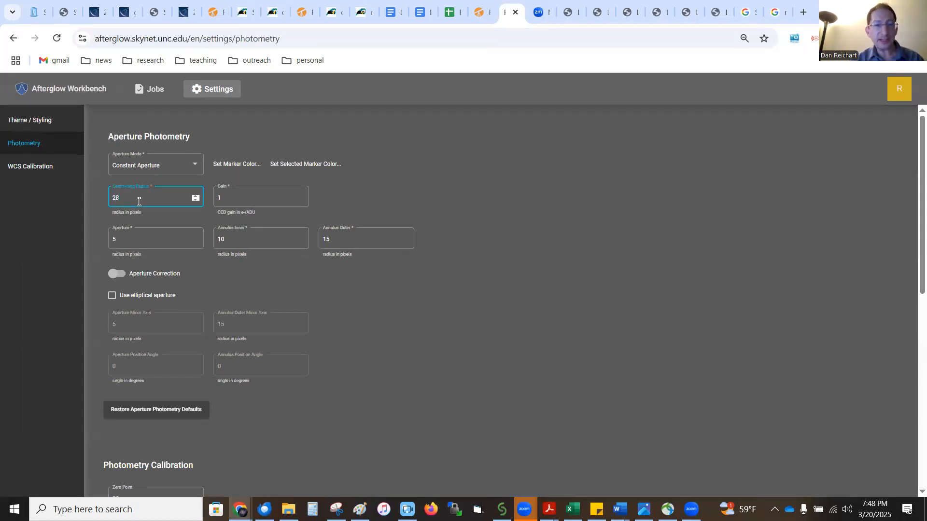
{"action": "left_click", "coordinate": [135, 239]}
{"action": "key", "text": "BackSpace"}
{"action": "type", "text": "28"}
Step: Set the annulus inner radius to 50 and the annulus outer radius to 70 pixels
{"action": "left_click", "coordinate": [239, 240]}
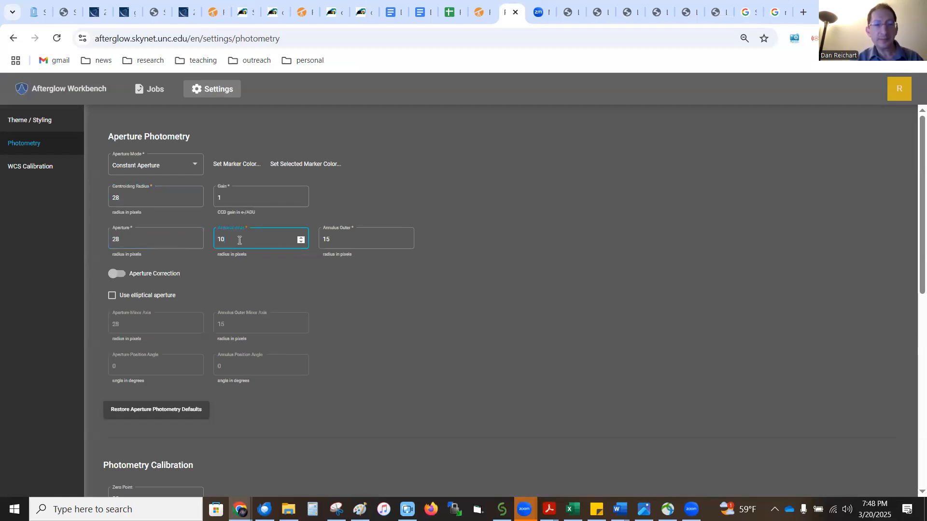
{"action": "key", "text": "BackSpace"}
{"action": "key", "text": "BackSpace"}
{"action": "type", "text": "5"}
{"action": "left_click", "coordinate": [328, 240]}
{"action": "type", "text": "70"}
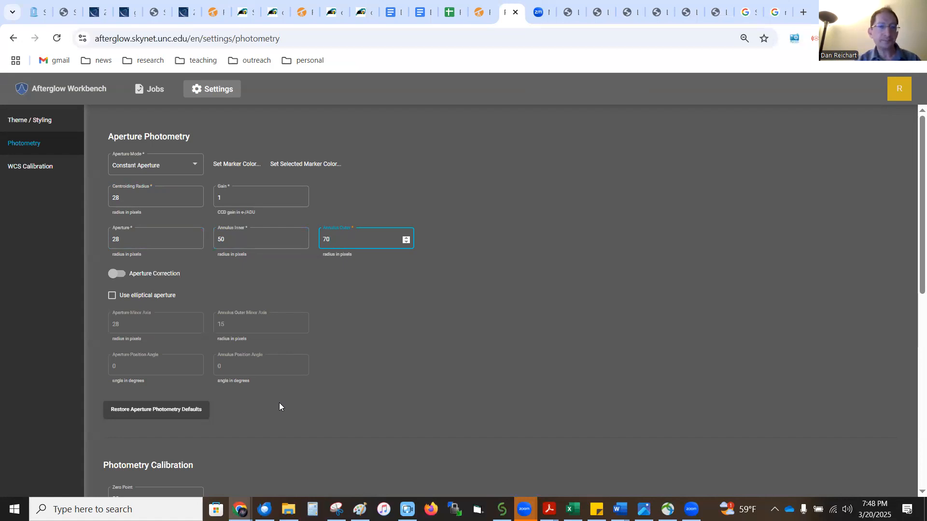
Step: Return to the workbench and mark three bright sources in the map128 image for photometry
{"action": "left_click", "coordinate": [44, 90]}
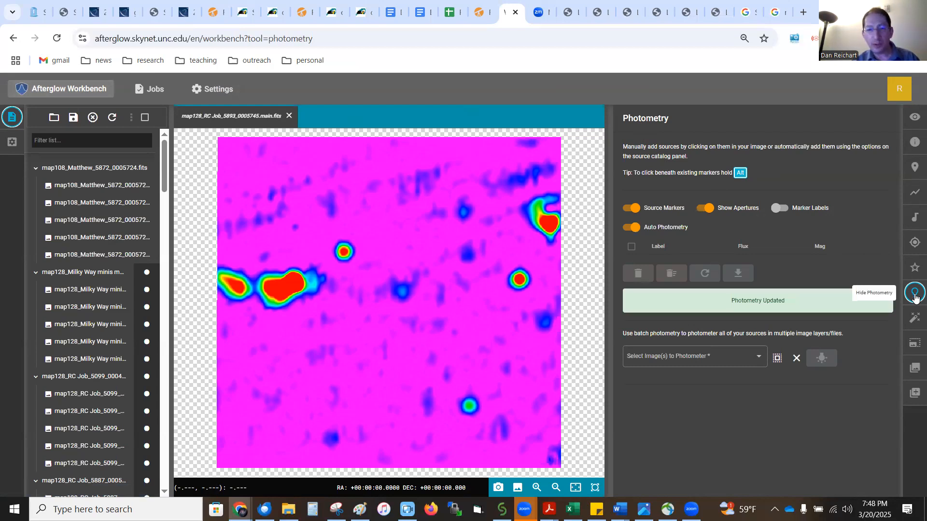
{"action": "left_click", "coordinate": [343, 252]}
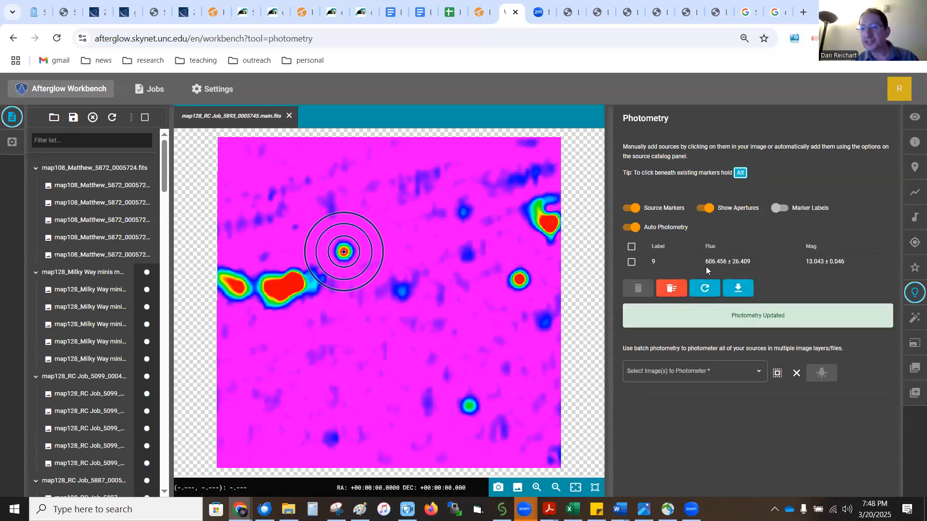
{"action": "left_click", "coordinate": [519, 281]}
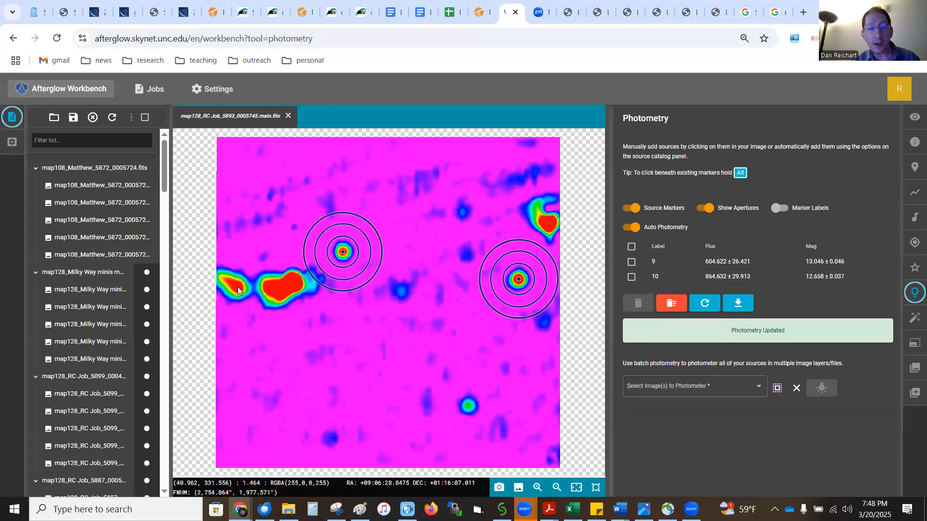
{"action": "left_click", "coordinate": [277, 290]}
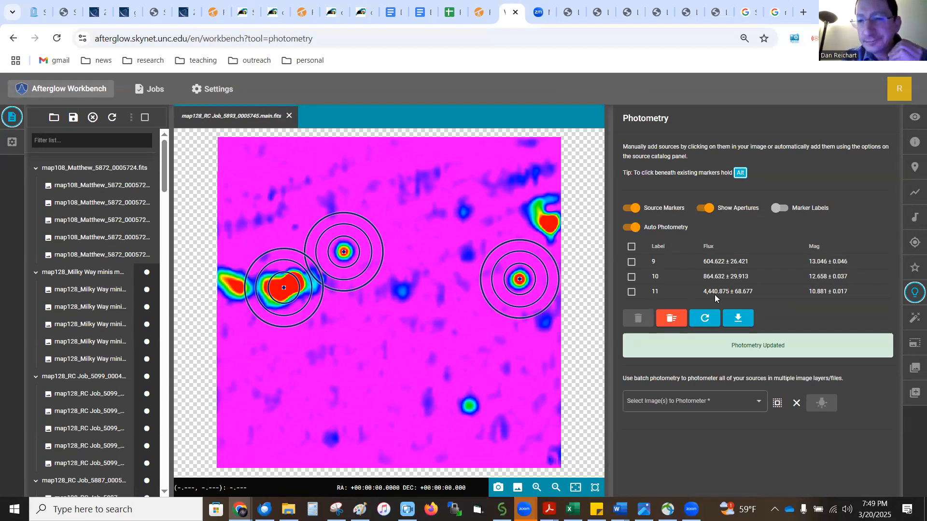
Step: Set the display stretch mode to Midtone and apply the Default Preset
{"action": "left_click", "coordinate": [913, 119]}
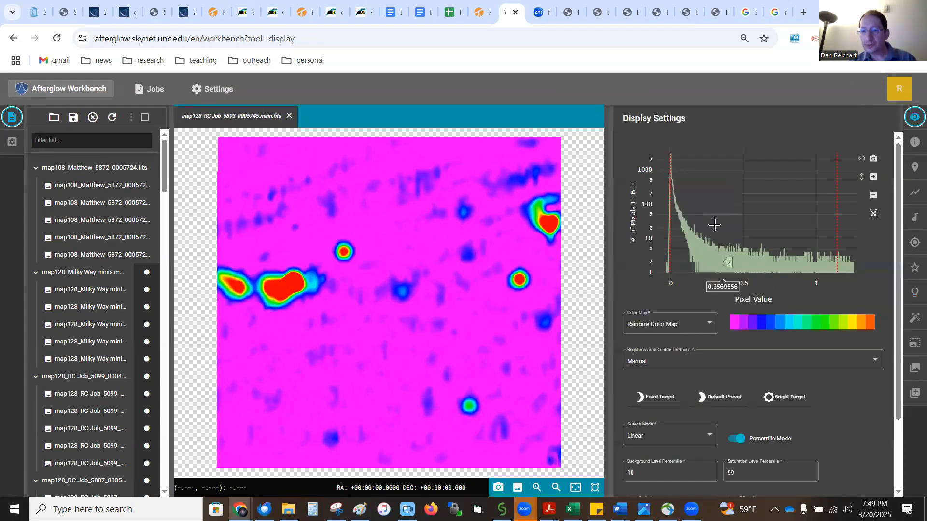
{"action": "left_click", "coordinate": [680, 437]}
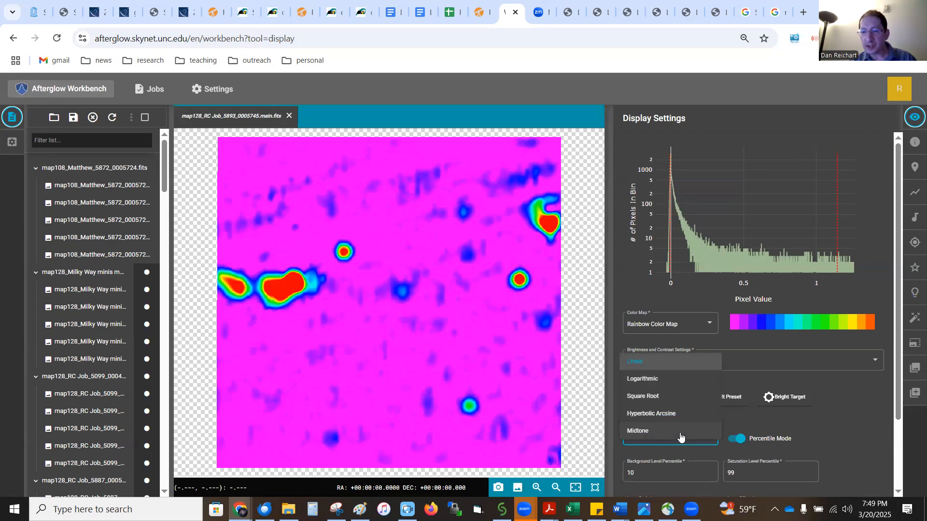
{"action": "left_click", "coordinate": [652, 437]}
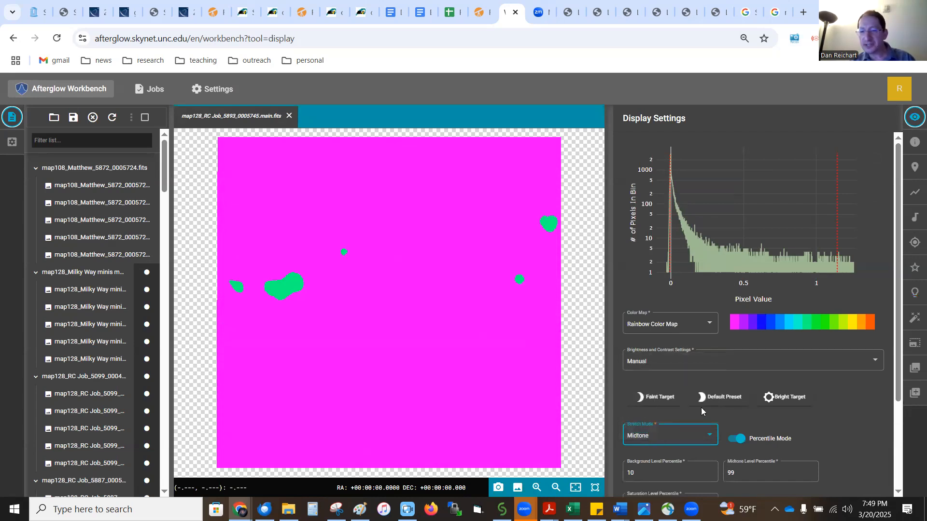
{"action": "left_click", "coordinate": [731, 397]}
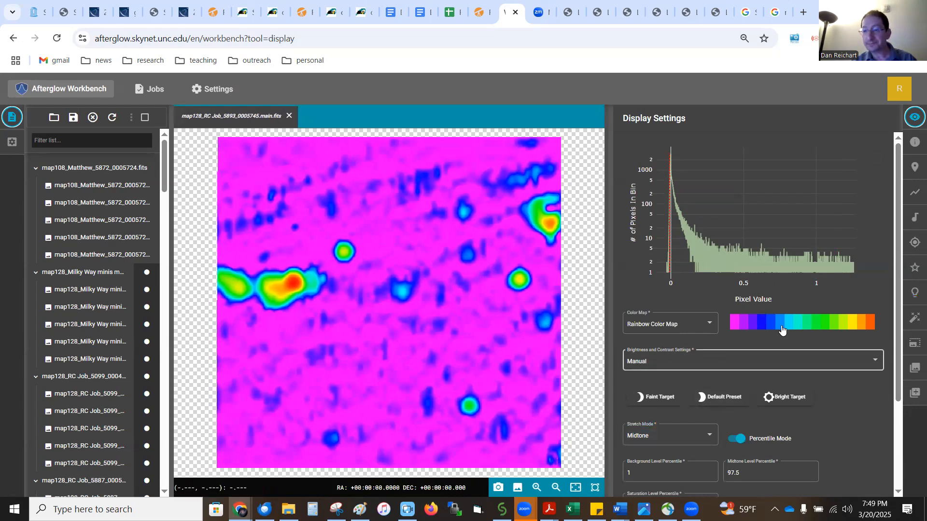
Step: Delete source 11's marker and re-mark the elongated source on its brightest peak
{"action": "left_click", "coordinate": [915, 292]}
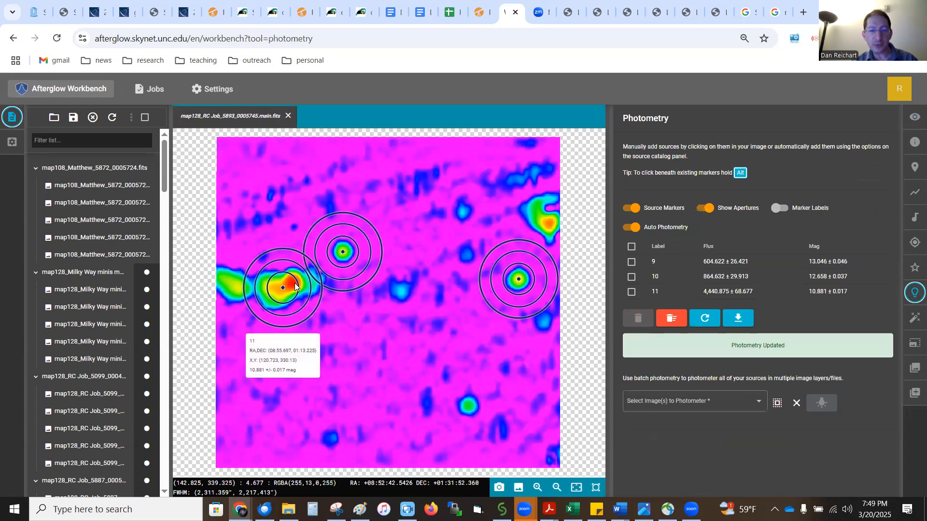
{"action": "left_click", "coordinate": [295, 285]}
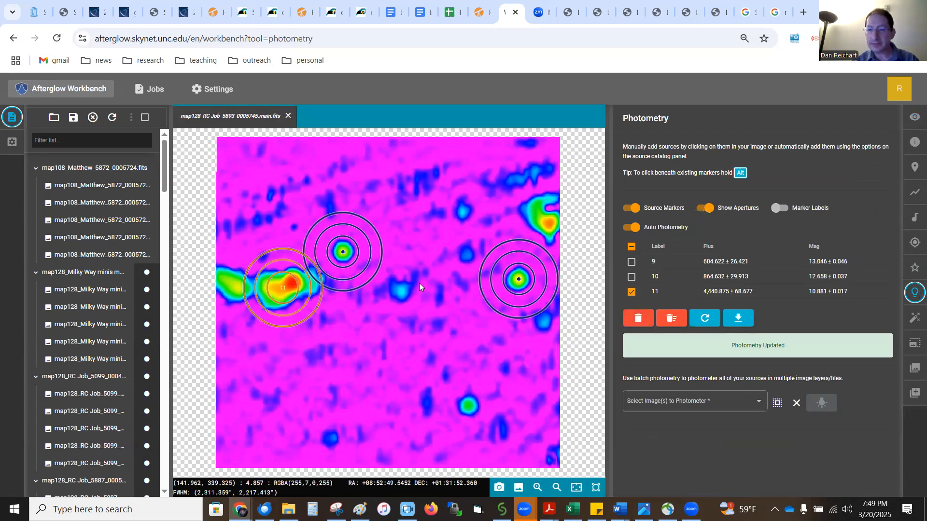
{"action": "left_click", "coordinate": [638, 318]}
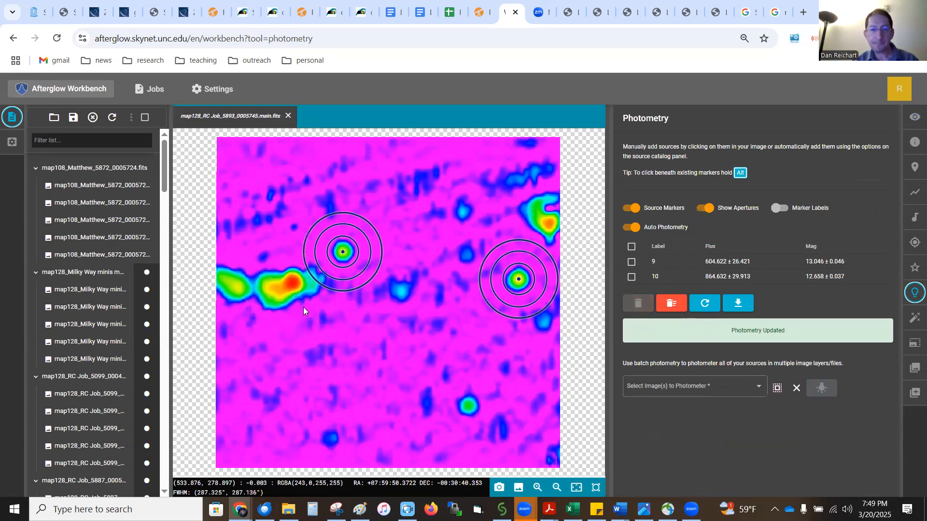
{"action": "left_click", "coordinate": [293, 282]}
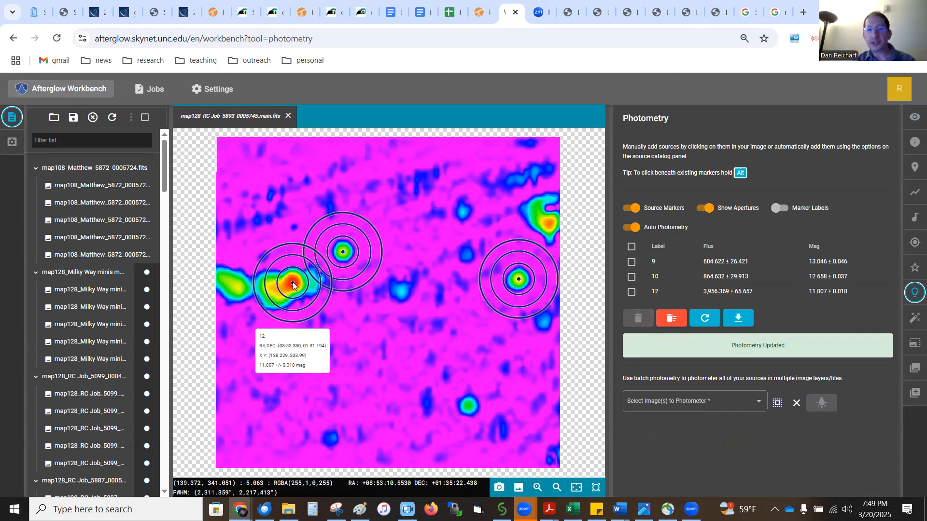
Step: Switch to the catalog spreadsheet and select the Source Flux Density Noise Source Units cells M4 to M21
{"action": "left_click", "coordinate": [449, 10]}
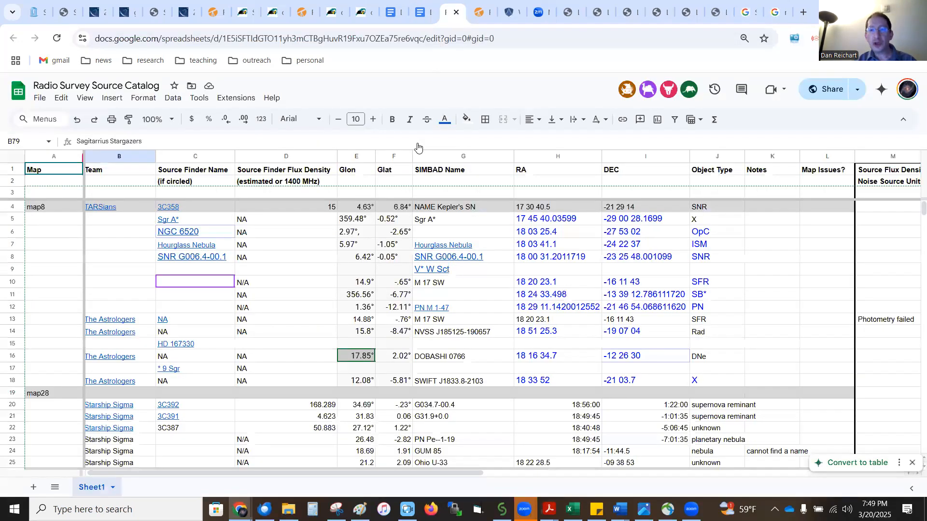
{"action": "scroll", "coordinate": [393, 278], "scroll_direction": "right", "scroll_amount": 5}
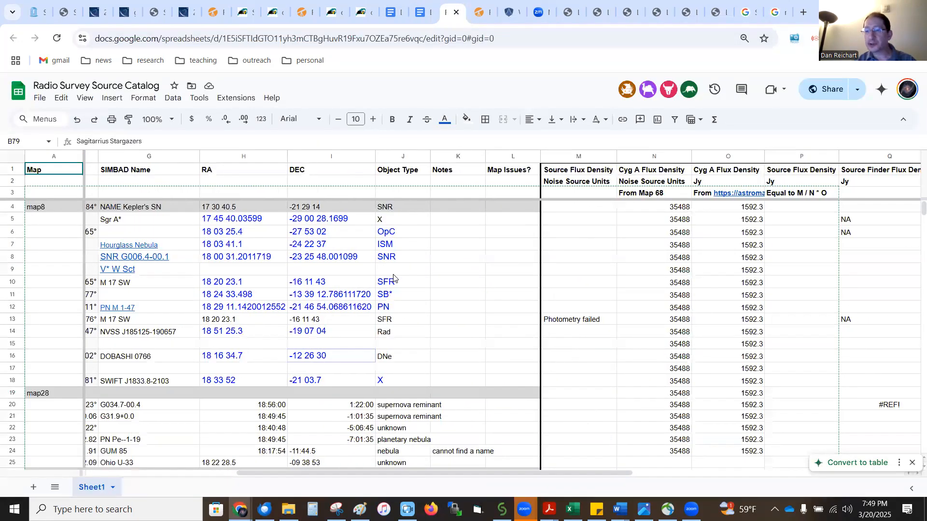
{"action": "scroll", "coordinate": [394, 278], "scroll_direction": "right", "scroll_amount": 3}
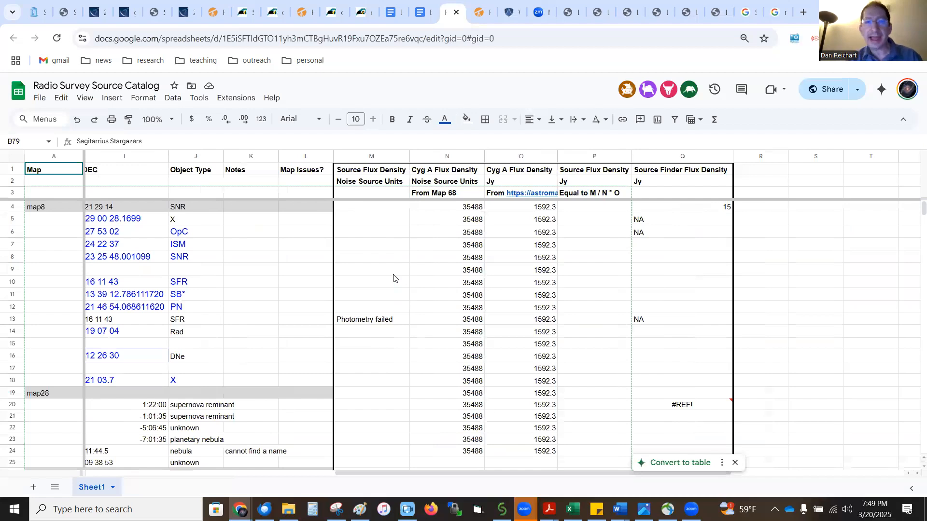
{"action": "left_click", "coordinate": [375, 208]}
{"action": "left_click_drag", "start_coordinate": [375, 207], "coordinate": [375, 421]}
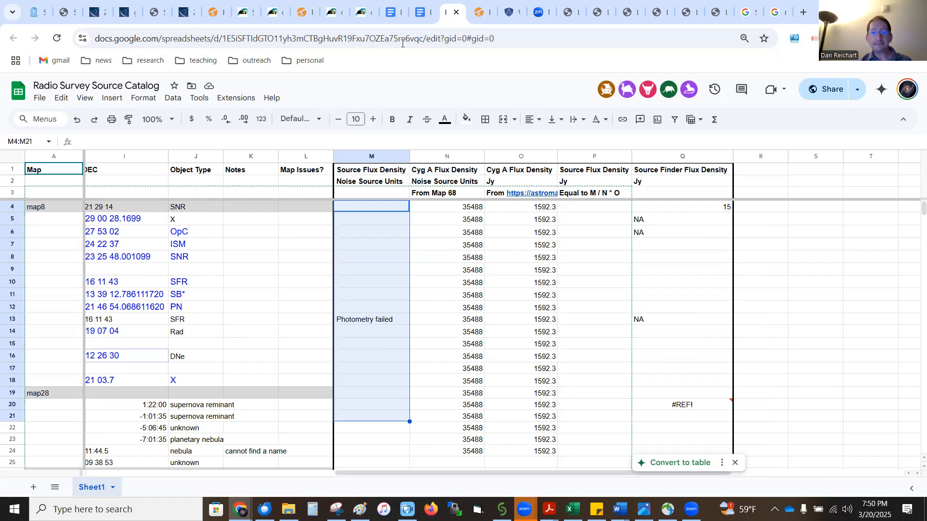
Step: Return to Afterglow and open the map68_Colson image from the file list
{"action": "left_click", "coordinate": [506, 14]}
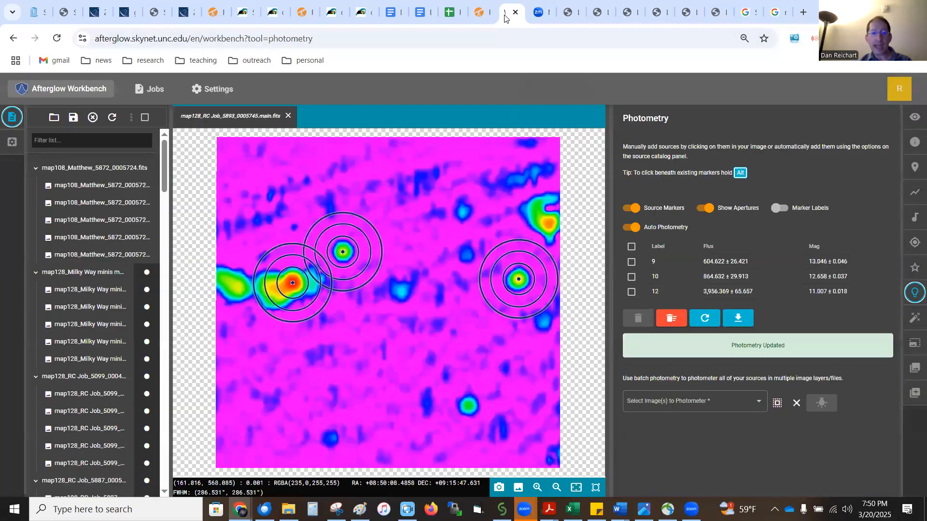
{"action": "scroll", "coordinate": [107, 226], "scroll_direction": "down", "scroll_amount": 7}
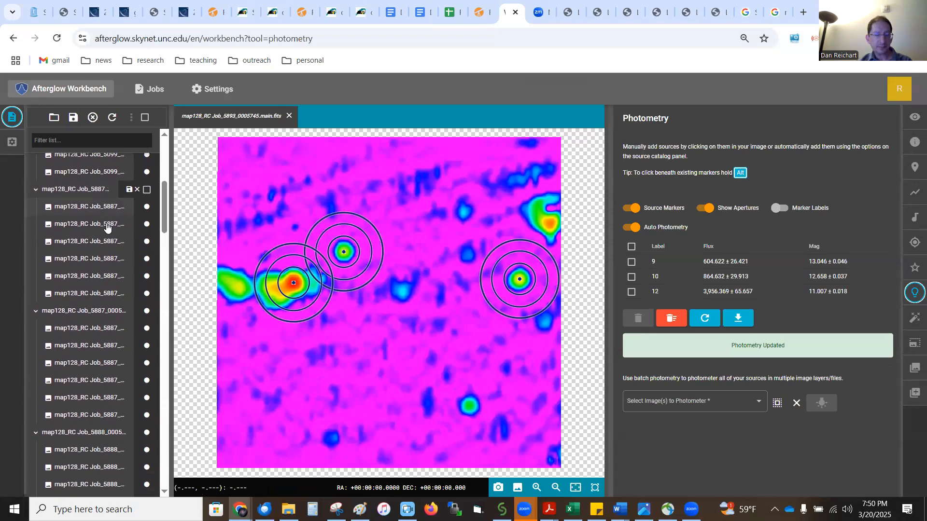
{"action": "scroll", "coordinate": [107, 227], "scroll_direction": "down", "scroll_amount": 14}
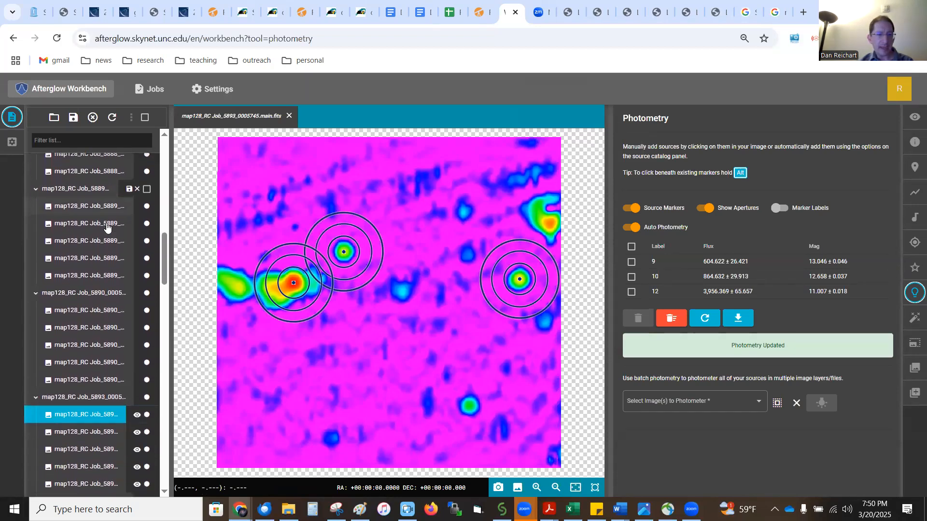
{"action": "scroll", "coordinate": [107, 227], "scroll_direction": "down", "scroll_amount": 15}
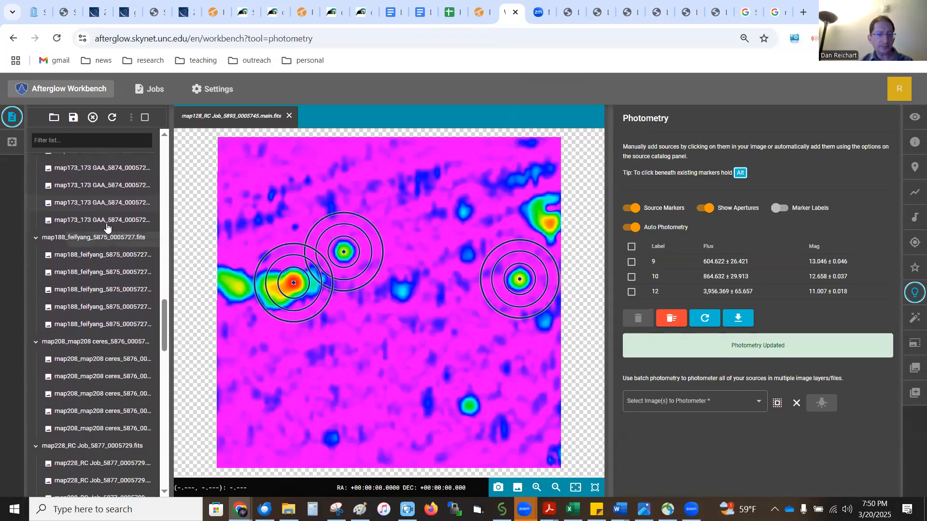
{"action": "scroll", "coordinate": [107, 227], "scroll_direction": "down", "scroll_amount": 3}
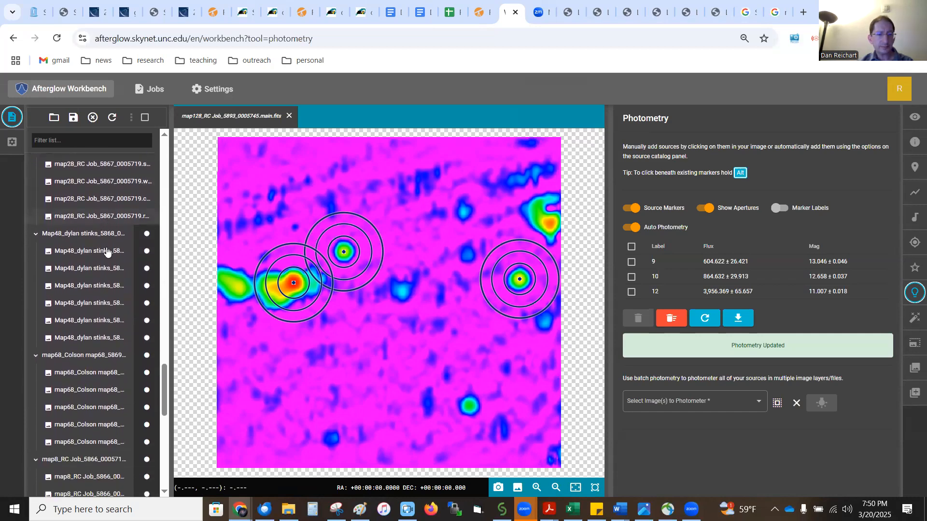
{"action": "left_click", "coordinate": [78, 372]}
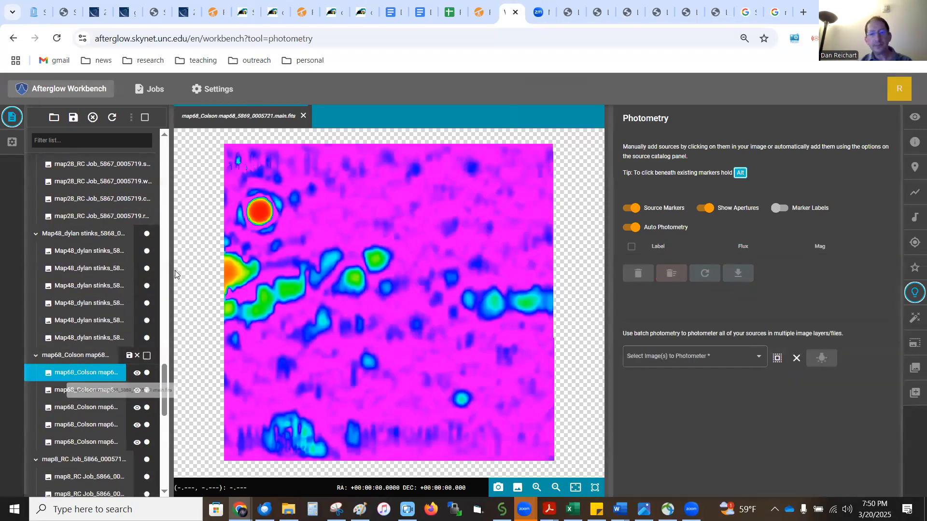
Step: Mark the bright Cyg A source near the map's upper-left corner for aperture photometry and switch to the catalog spreadsheet
{"action": "left_click", "coordinate": [259, 215]}
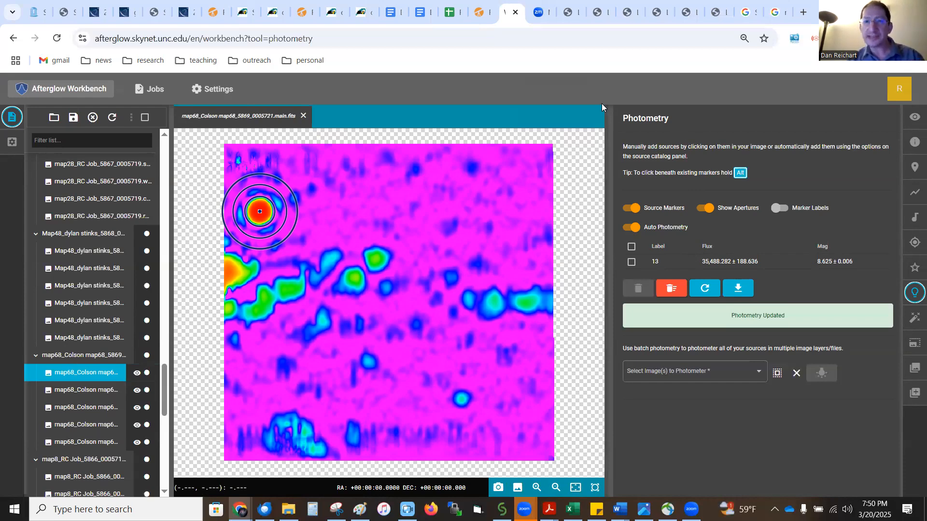
{"action": "left_click", "coordinate": [448, 14]}
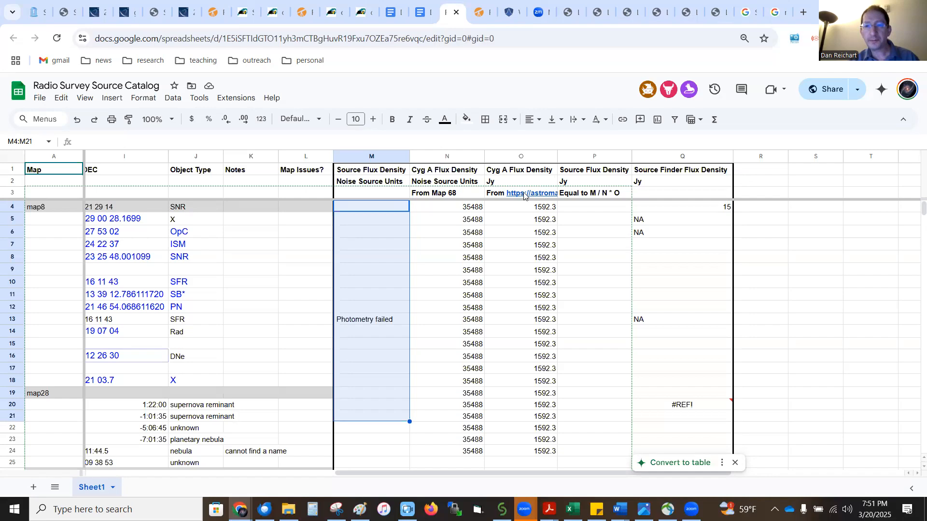
Step: Open the Radio Calibration link in the Cyg A Flux Density header to view the calibrator page, then return to the spreadsheet
{"action": "mouse_move", "coordinate": [524, 195]}
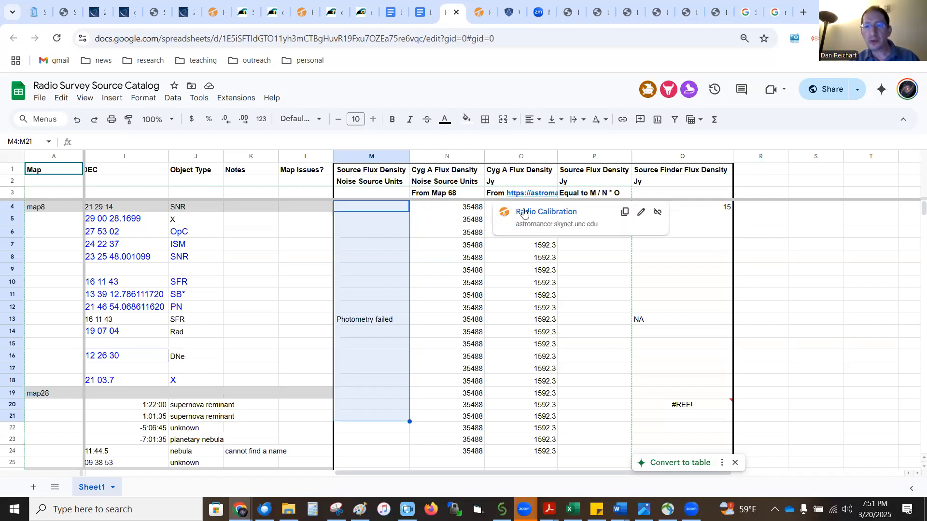
{"action": "left_click", "coordinate": [524, 211]}
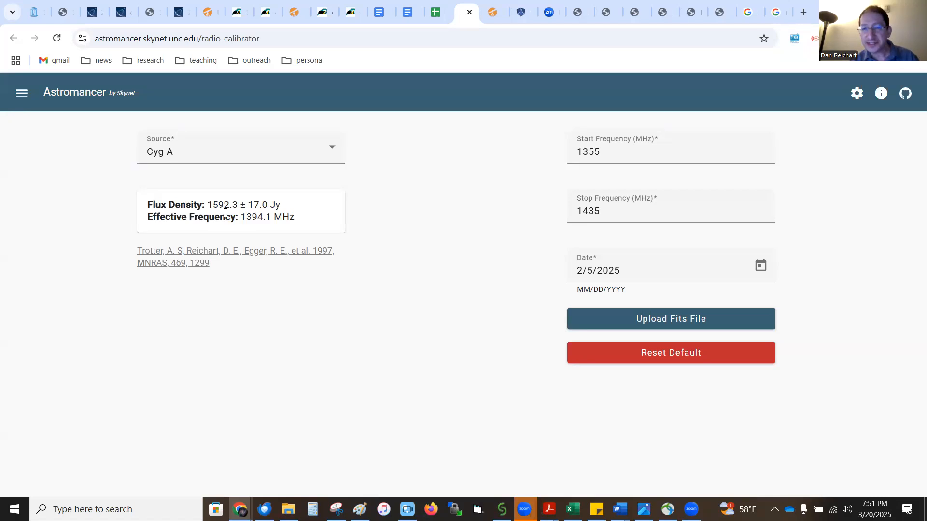
{"action": "left_click", "coordinate": [435, 14]}
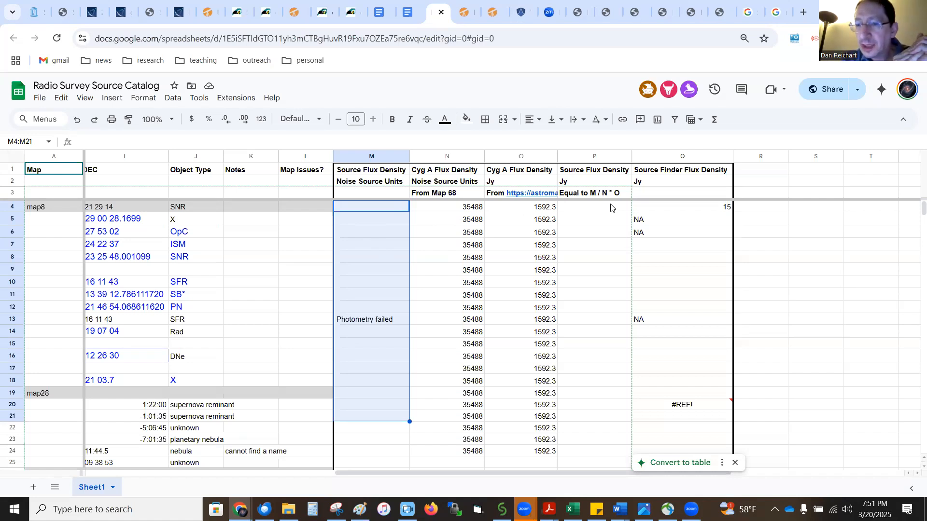
{"action": "scroll", "coordinate": [166, 251], "scroll_direction": "left", "scroll_amount": 10}
{"action": "scroll", "coordinate": [178, 257], "scroll_direction": "left", "scroll_amount": 1}
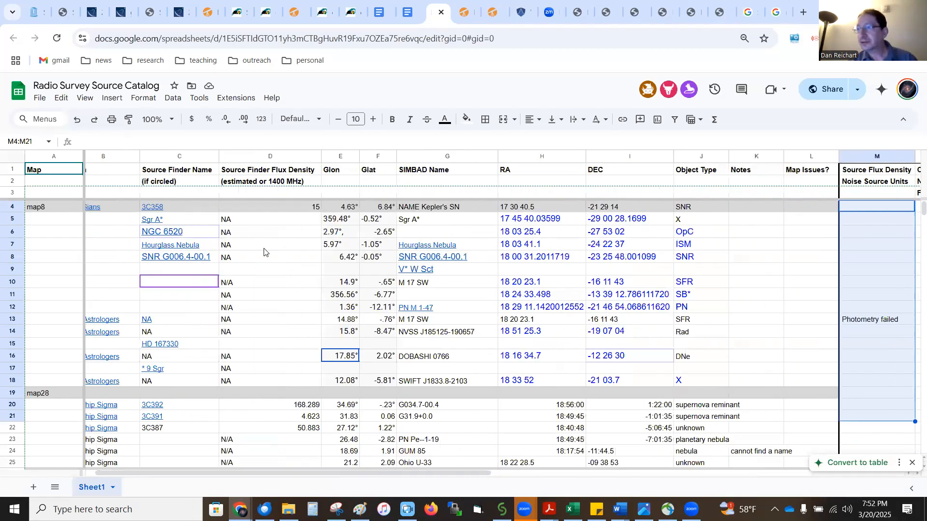
{"action": "scroll", "coordinate": [264, 252], "scroll_direction": "right", "scroll_amount": 10}
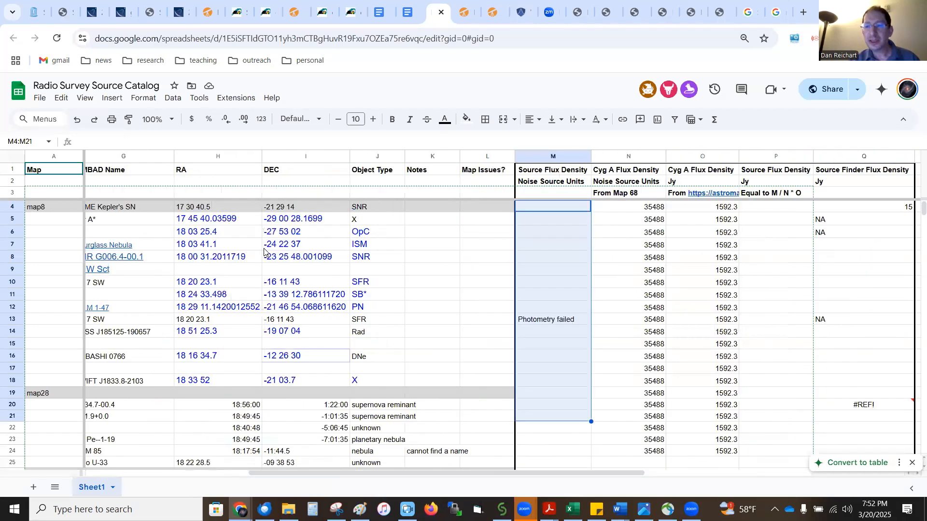